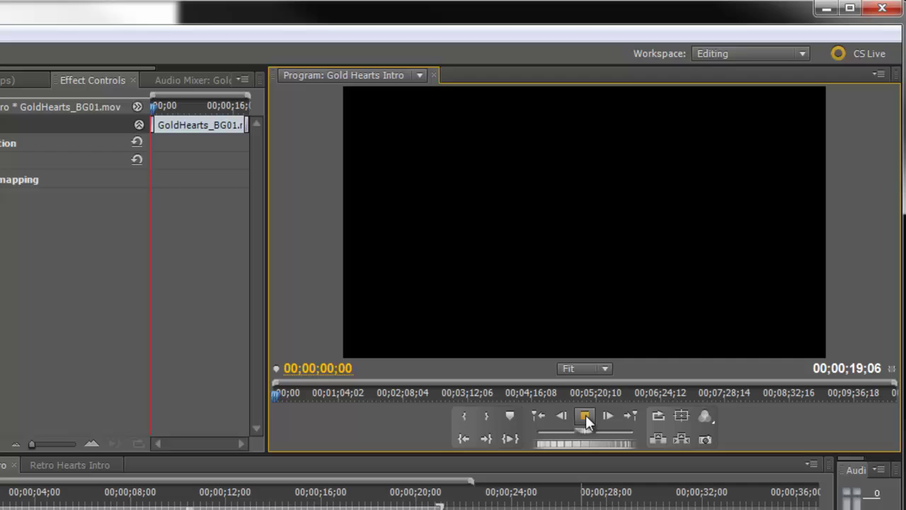
# Step: Delete every clip from the Gold Hearts Intro timeline and return the playhead to 00;00;00;00
pyautogui.click(591, 407)
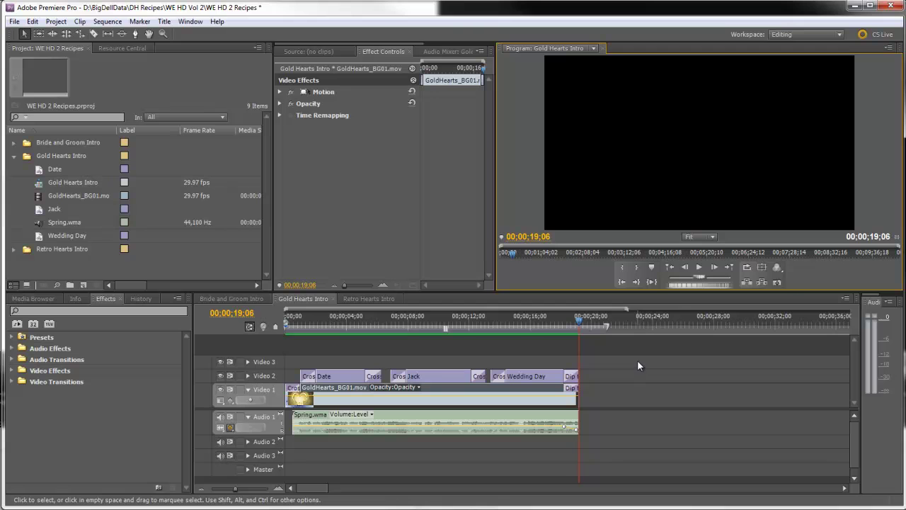
pyautogui.moveTo(637, 366); pyautogui.dragTo(289, 479)
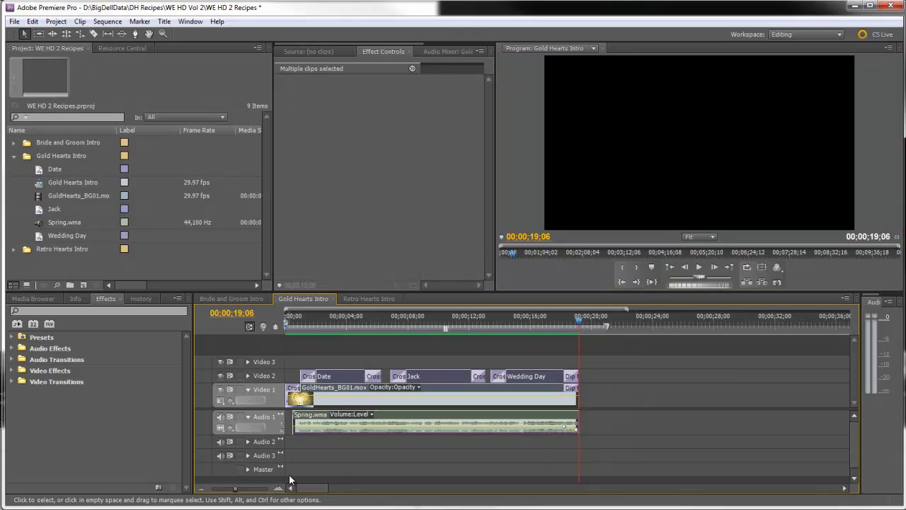
pyautogui.press('Delete')
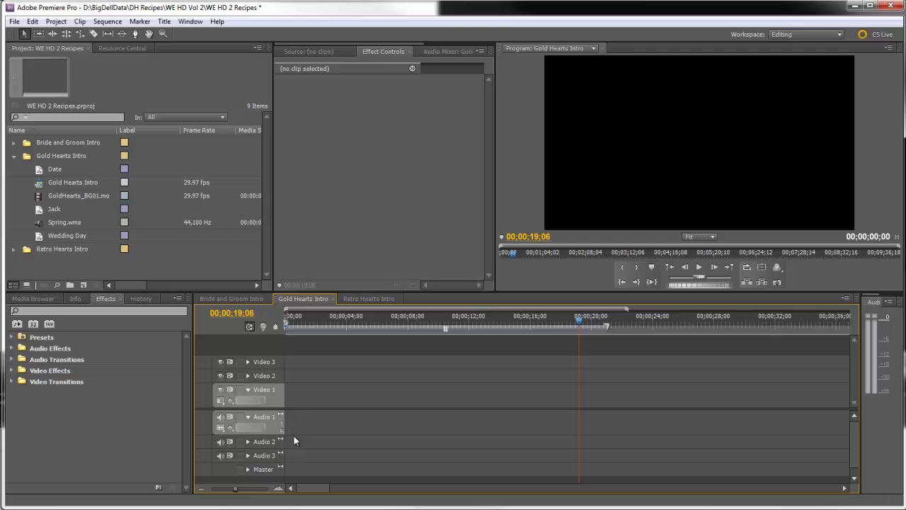
pyautogui.moveTo(327, 315); pyautogui.dragTo(268, 328)
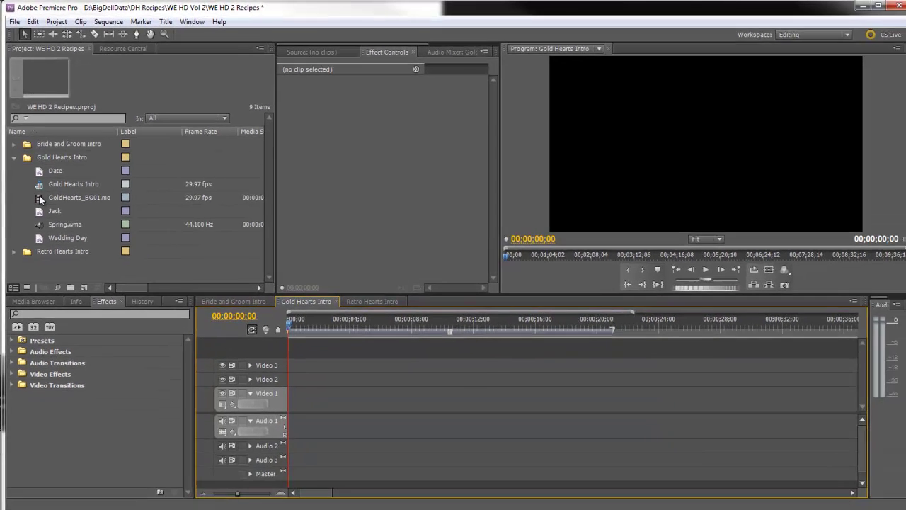
# Step: Lay GoldHearts_BG01.mov on Video 1 and apply Dissolve > Cross Dissolve to its start
pyautogui.click(48, 248)
pyautogui.moveTo(39, 198); pyautogui.dragTo(294, 404)
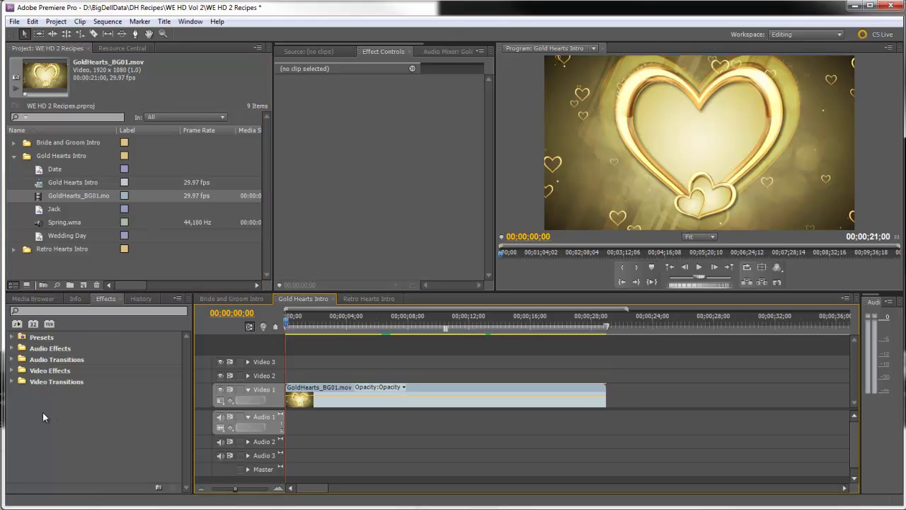
pyautogui.click(12, 381)
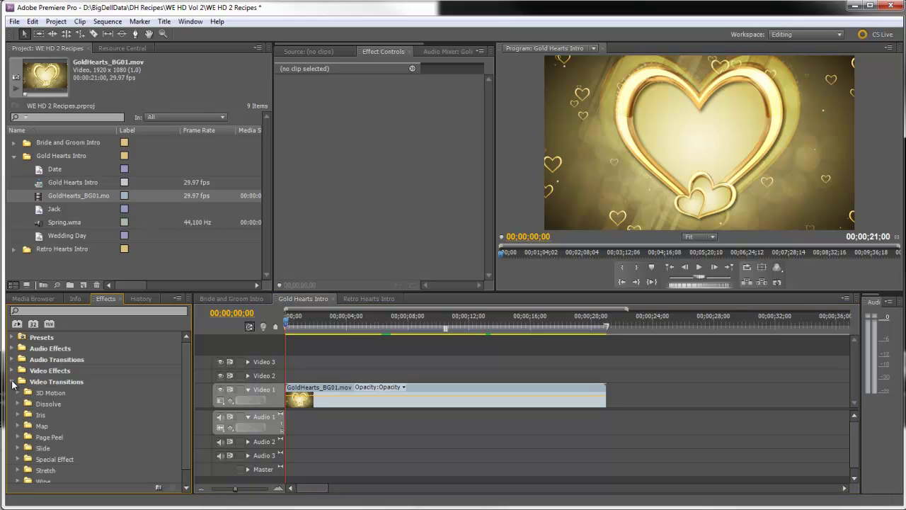
pyautogui.click(18, 404)
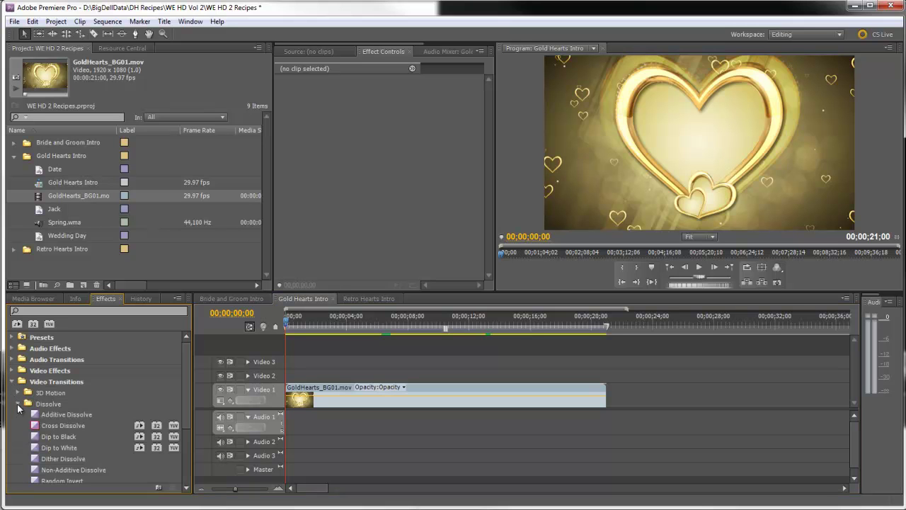
pyautogui.click(34, 426)
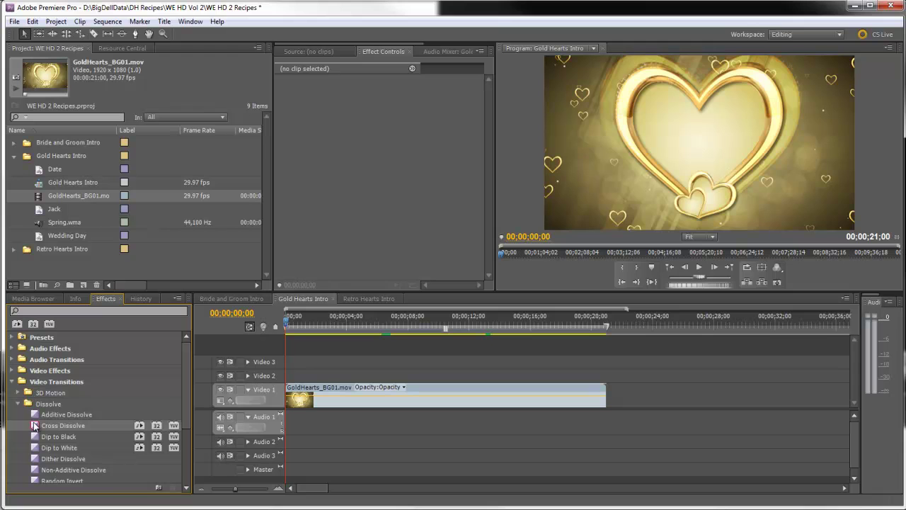
pyautogui.moveTo(34, 426); pyautogui.dragTo(293, 398)
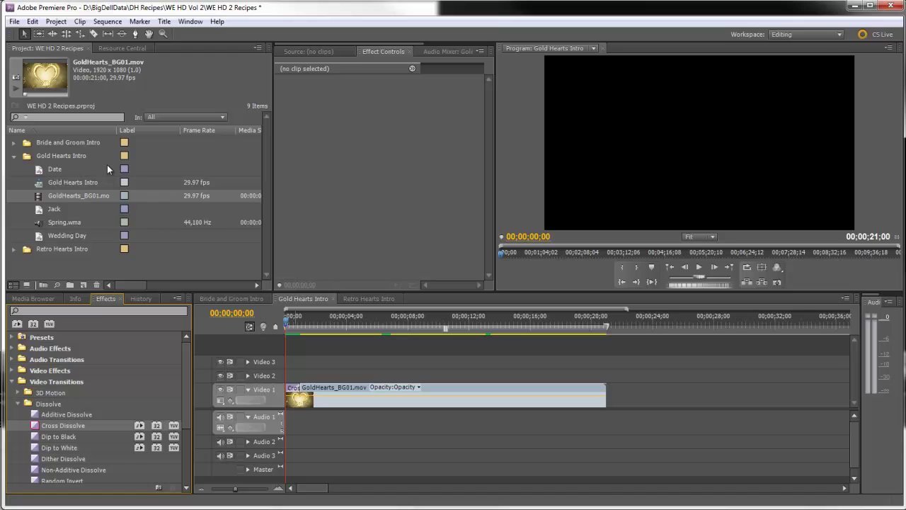
# Step: Place the Date title on Video 2 with a Cross Dissolve at its start, then preview it
pyautogui.click(40, 168)
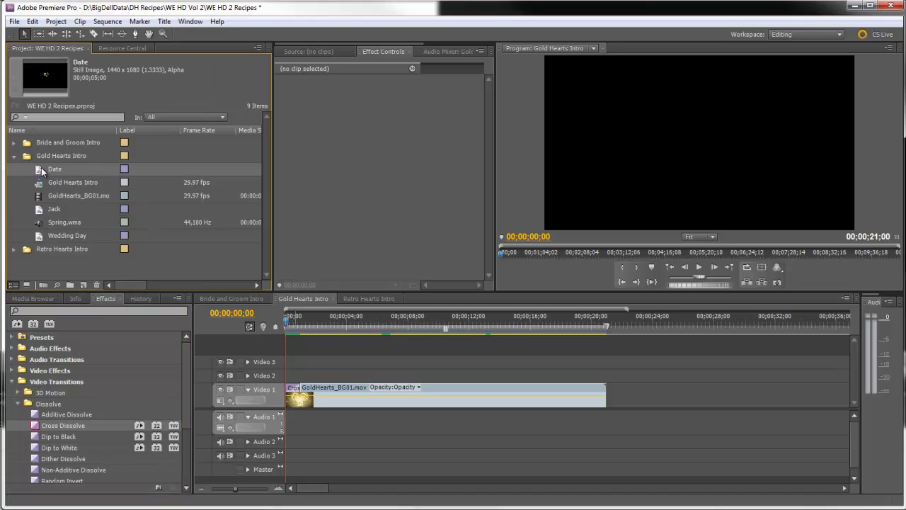
pyautogui.moveTo(41, 167); pyautogui.dragTo(309, 378)
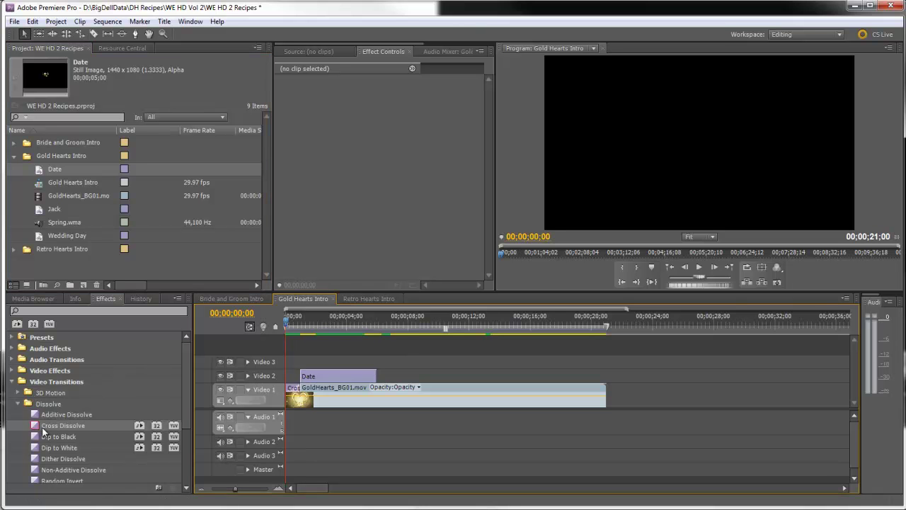
pyautogui.moveTo(42, 428); pyautogui.dragTo(309, 378)
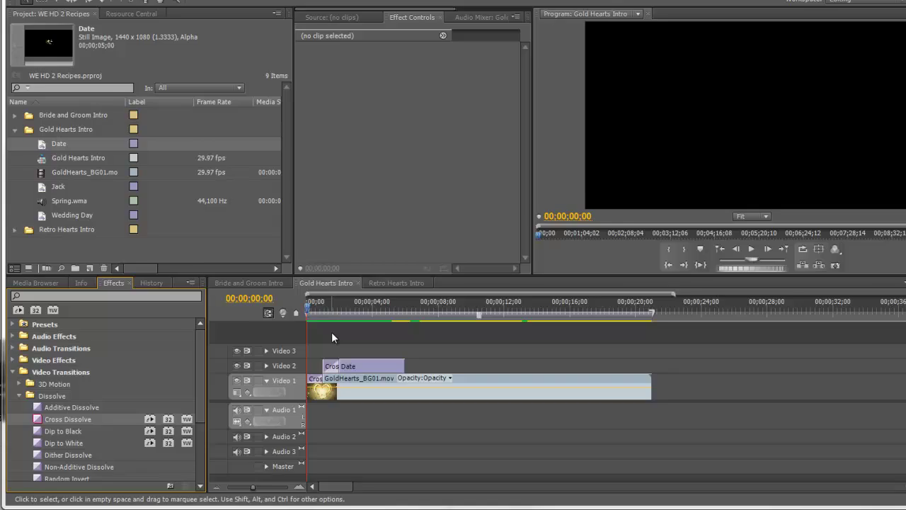
pyautogui.moveTo(286, 325); pyautogui.dragTo(297, 325)
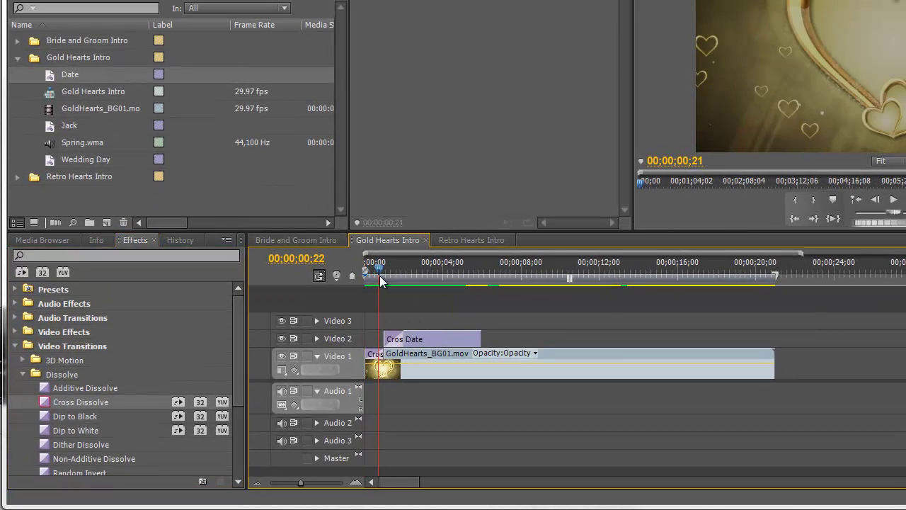
pyautogui.moveTo(380, 275); pyautogui.dragTo(462, 311)
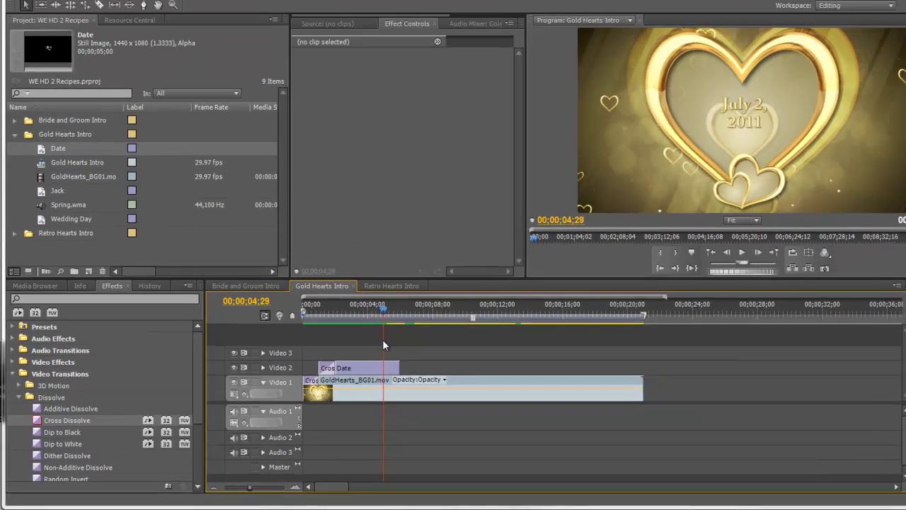
pyautogui.moveTo(382, 345); pyautogui.dragTo(360, 354)
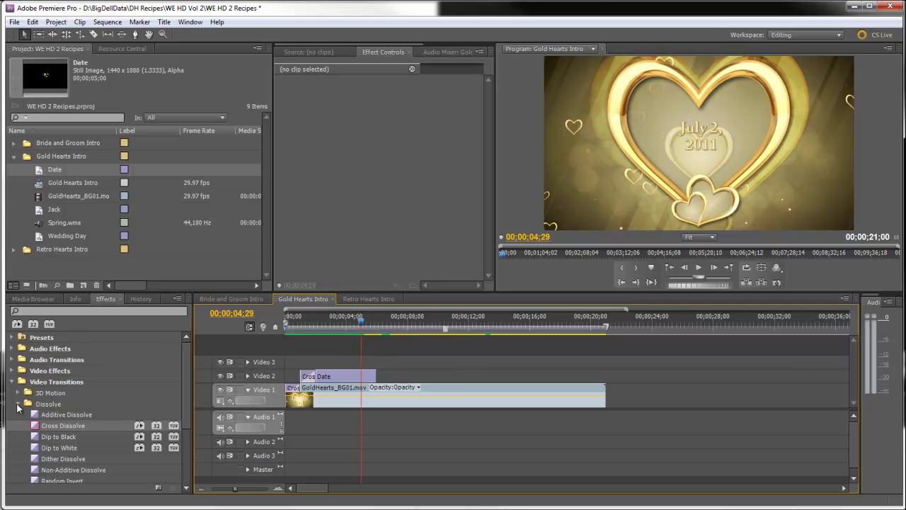
# Step: Add a Zoom > Cross Zoom transition to the end of the Date clip and preview it
pyautogui.click(18, 404)
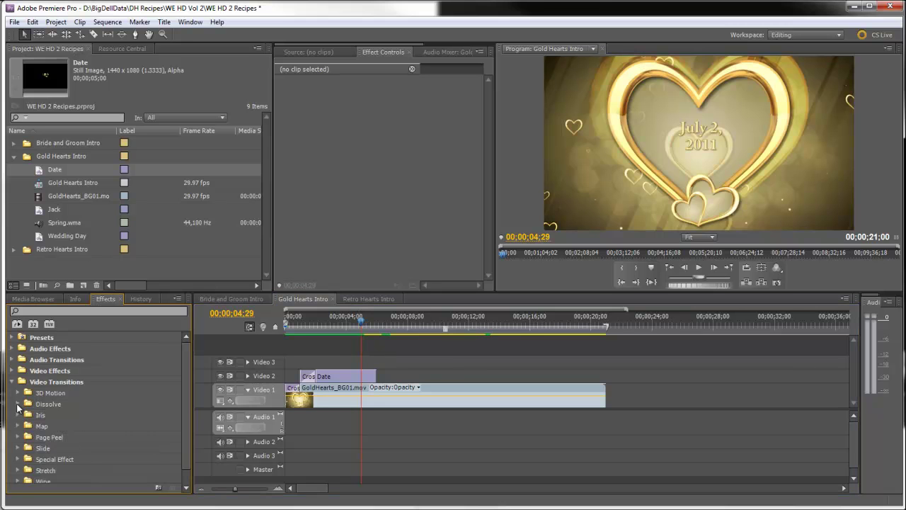
pyautogui.scroll(-1, 190, 399)
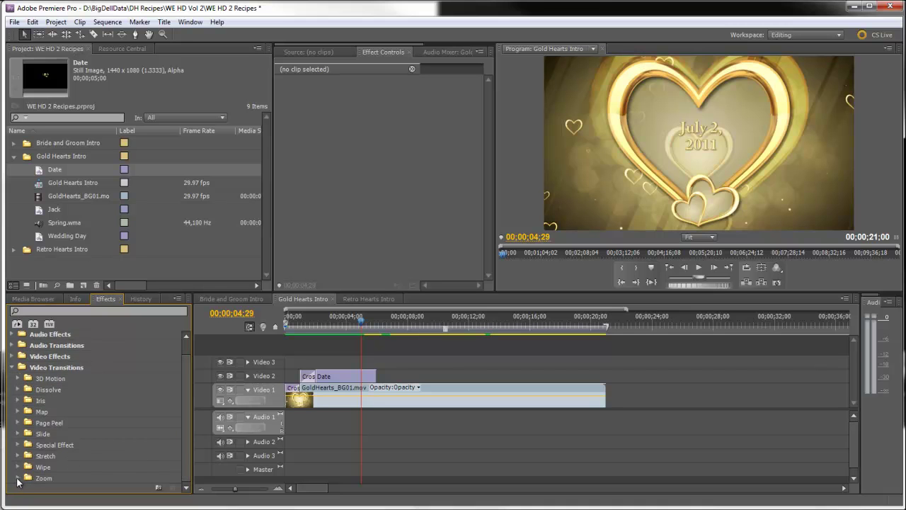
pyautogui.moveTo(180, 406); pyautogui.dragTo(181, 442)
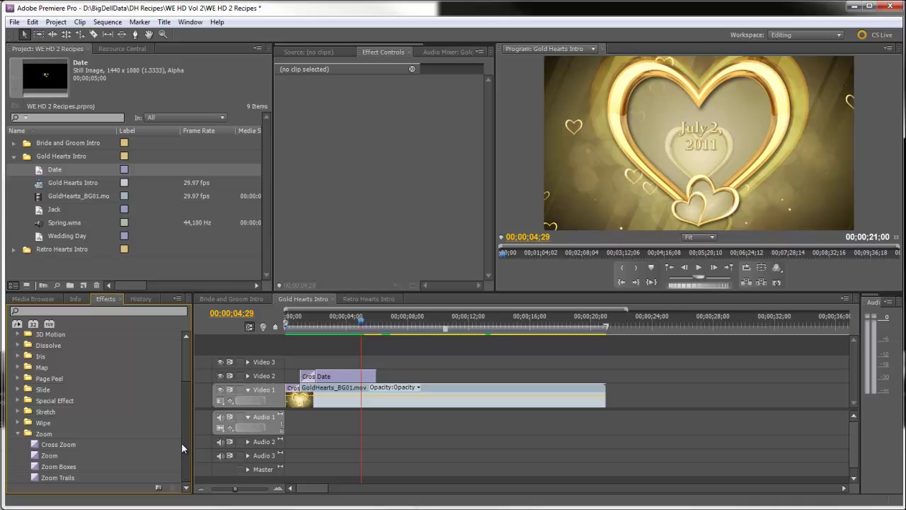
pyautogui.click(36, 444)
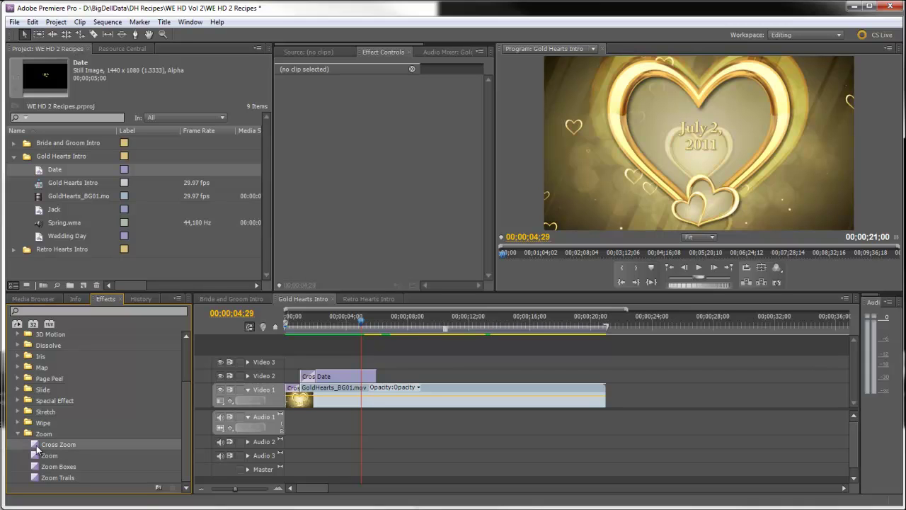
pyautogui.moveTo(36, 446); pyautogui.dragTo(369, 382)
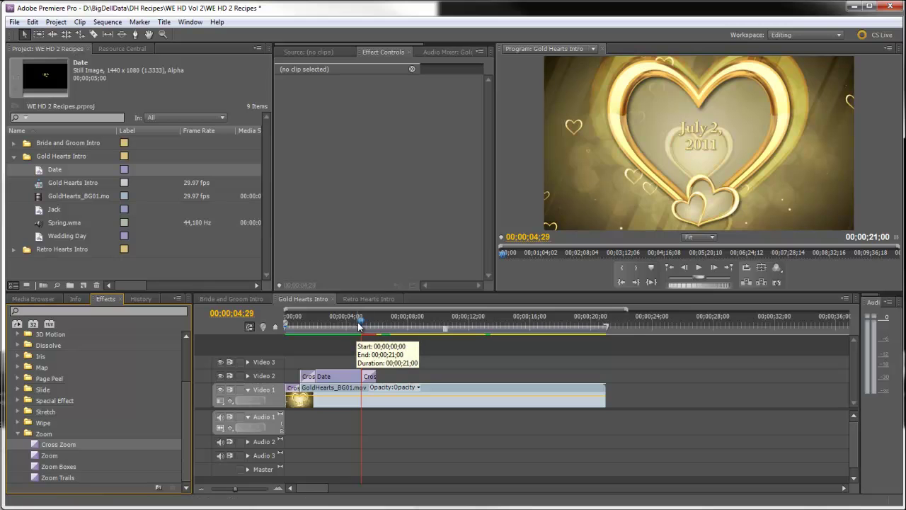
pyautogui.moveTo(359, 326); pyautogui.dragTo(390, 338)
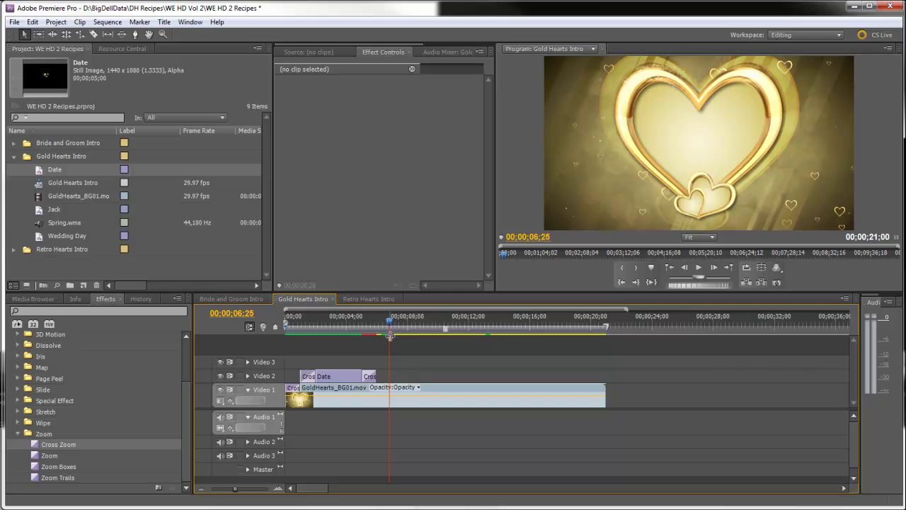
# Step: Place the Jack title after Date on Video 2 with a Cross Dissolve at its start
pyautogui.click(40, 209)
pyautogui.moveTo(40, 209); pyautogui.dragTo(398, 376)
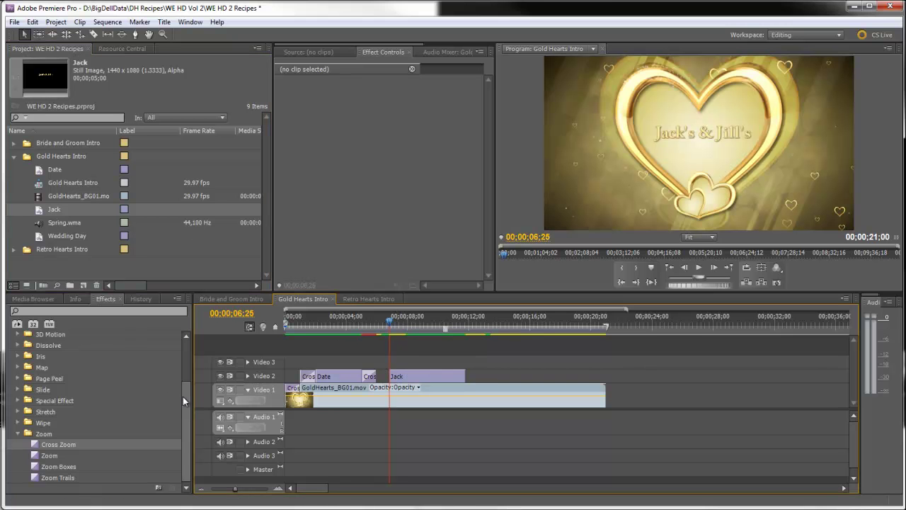
pyautogui.moveTo(183, 397); pyautogui.dragTo(180, 358)
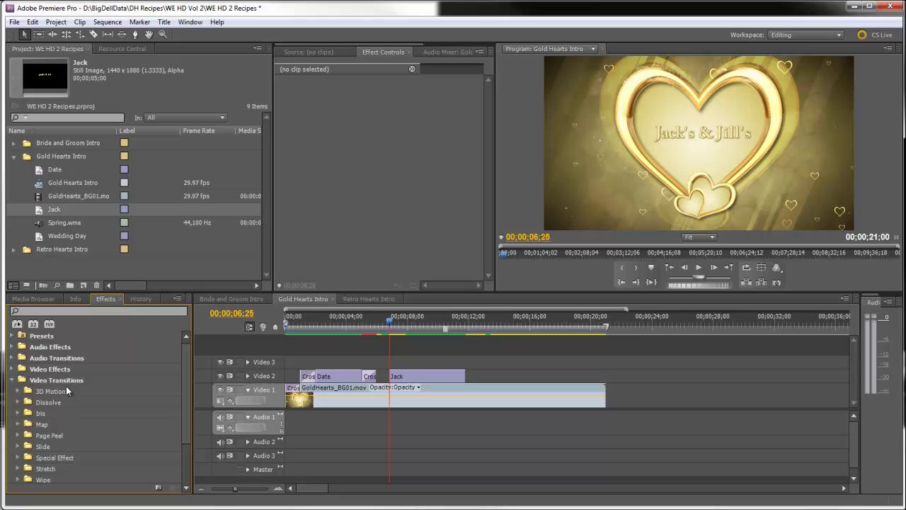
pyautogui.click(18, 402)
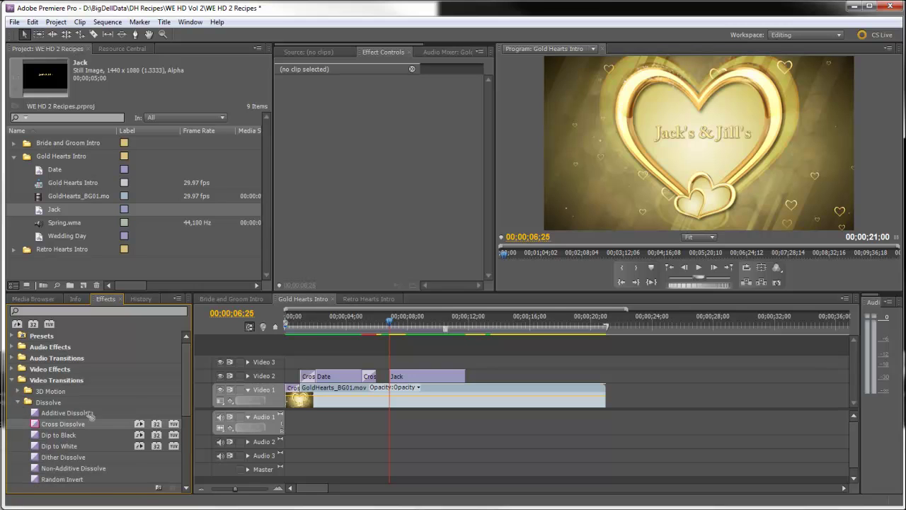
pyautogui.moveTo(85, 423); pyautogui.dragTo(394, 377)
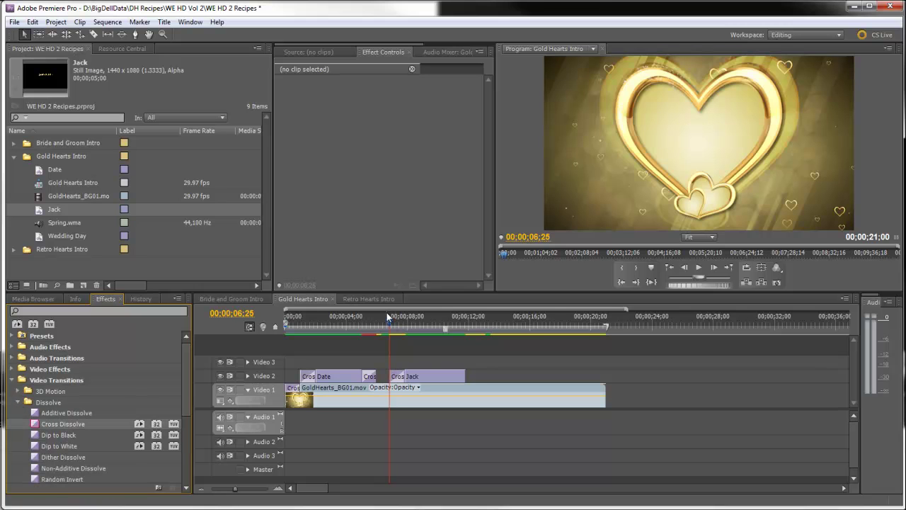
pyautogui.press('space')
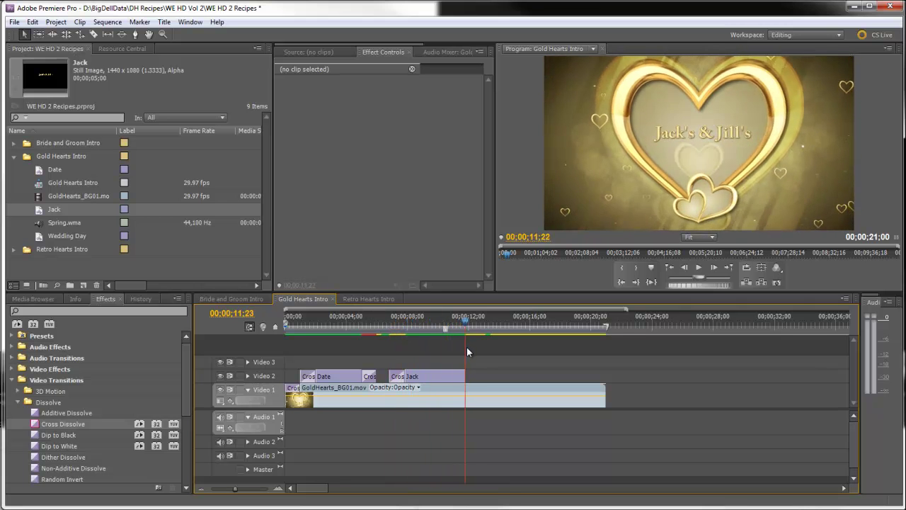
# Step: Adjust the end of the Jack title clip to the right length
pyautogui.moveTo(469, 349); pyautogui.dragTo(474, 376)
pyautogui.moveTo(457, 328)
pyautogui.mouseDown()
pyautogui.moveTo(479, 330)
pyautogui.moveTo(461, 336)
pyautogui.mouseUp()
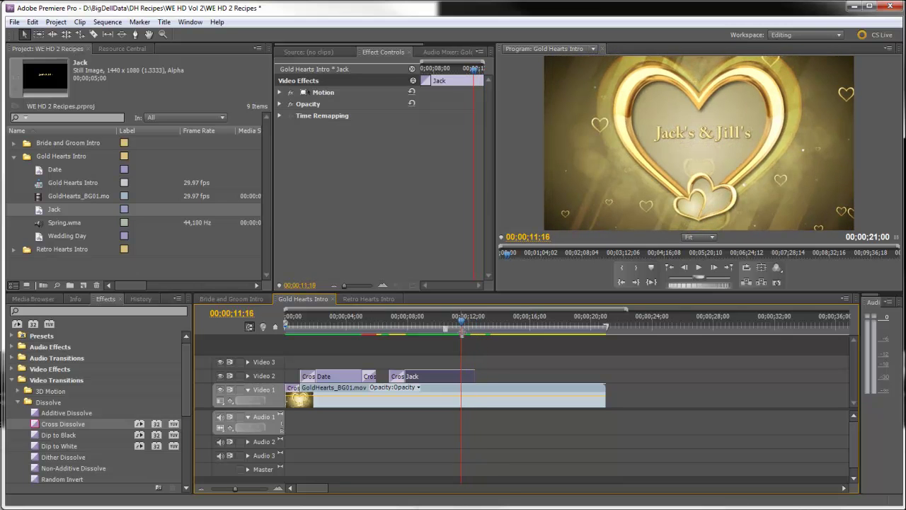
pyautogui.moveTo(474, 374); pyautogui.dragTo(479, 374)
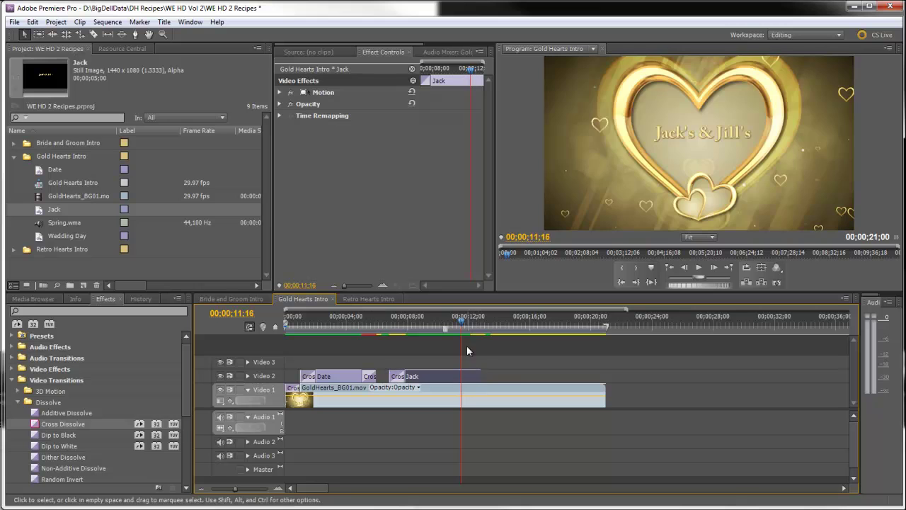
pyautogui.moveTo(465, 328); pyautogui.dragTo(460, 329)
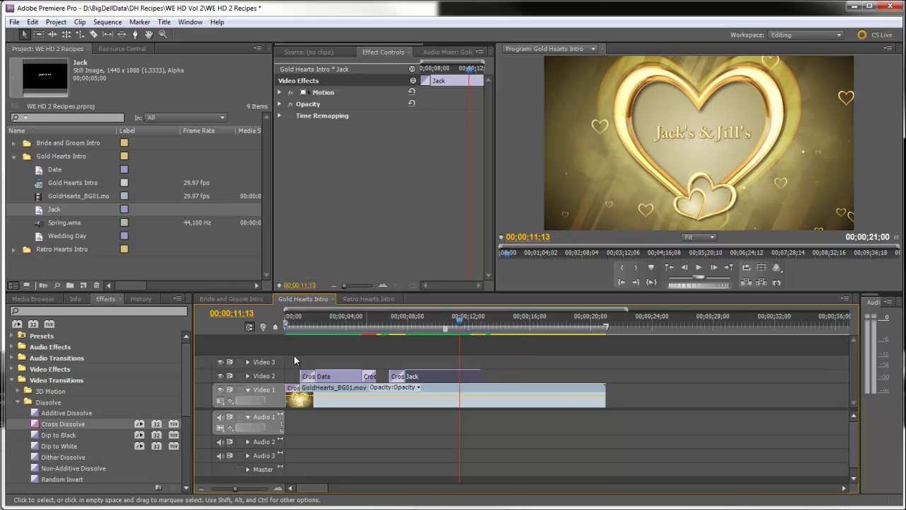
# Step: Add a Cross Zoom transition to the end of the Jack clip and preview it
pyautogui.click(17, 401)
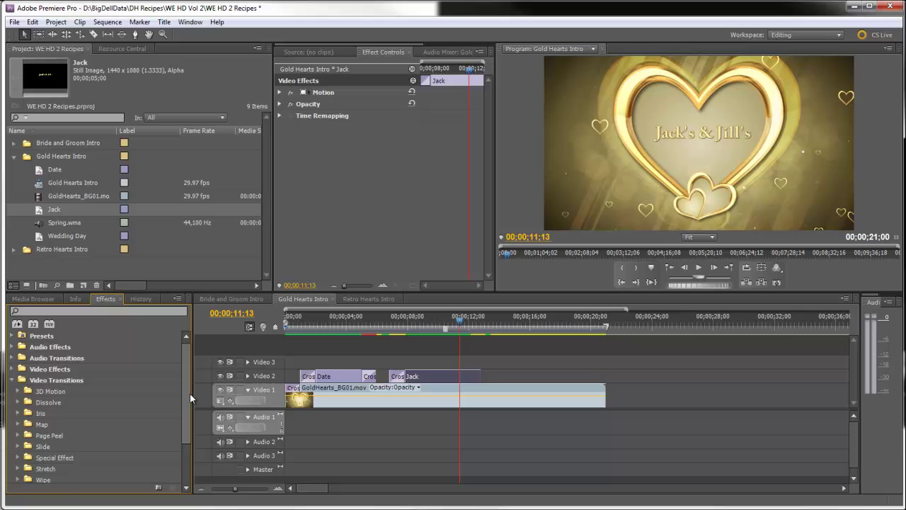
pyautogui.moveTo(190, 394); pyautogui.dragTo(192, 435)
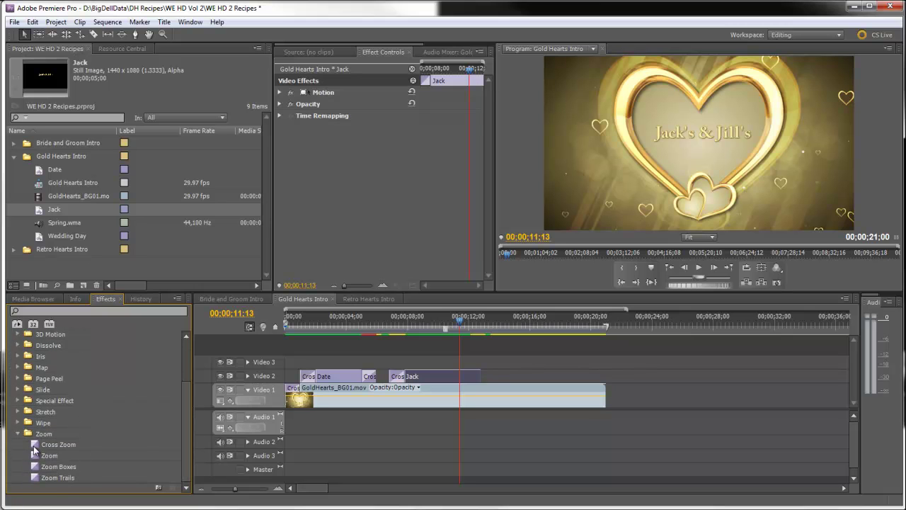
pyautogui.moveTo(37, 445); pyautogui.dragTo(468, 376)
pyautogui.moveTo(459, 324); pyautogui.dragTo(500, 337)
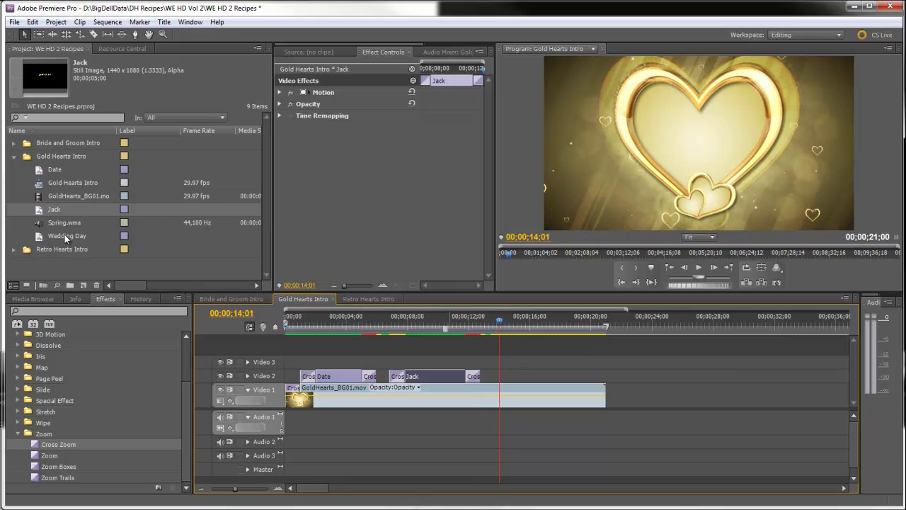
# Step: Place the Wedding Day title after Jack on Video 2 with a Cross Dissolve at its start
pyautogui.click(42, 238)
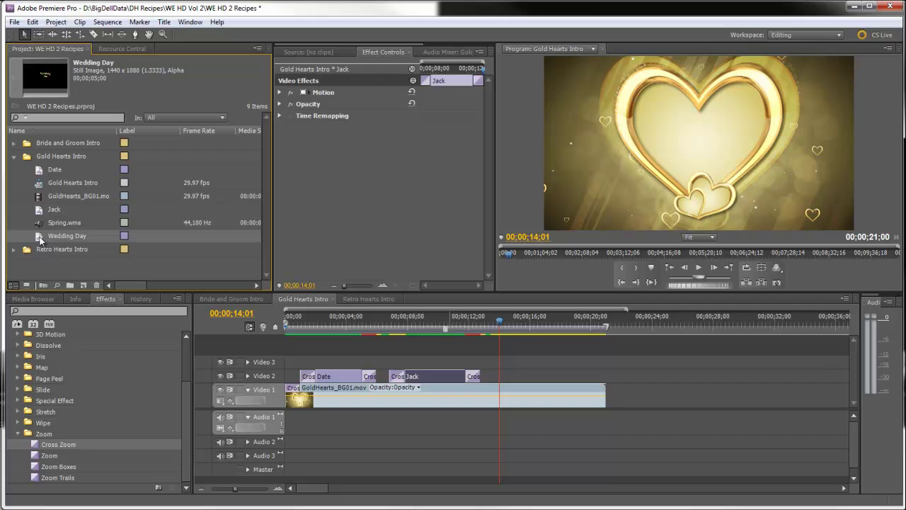
pyautogui.moveTo(39, 241); pyautogui.dragTo(504, 377)
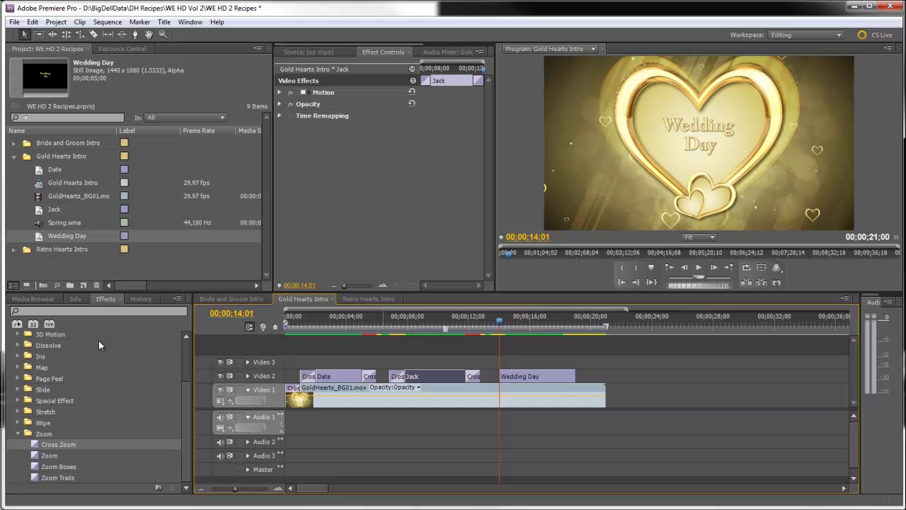
pyautogui.click(18, 345)
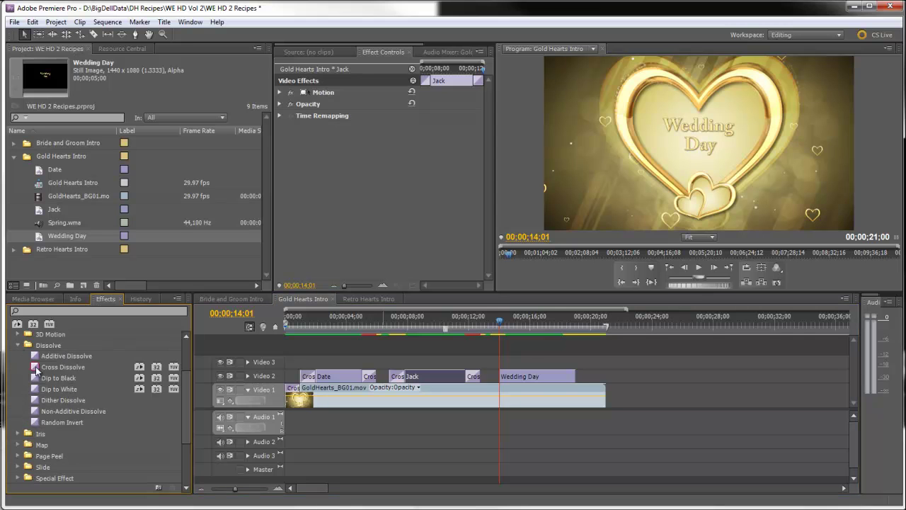
pyautogui.moveTo(39, 367); pyautogui.dragTo(504, 376)
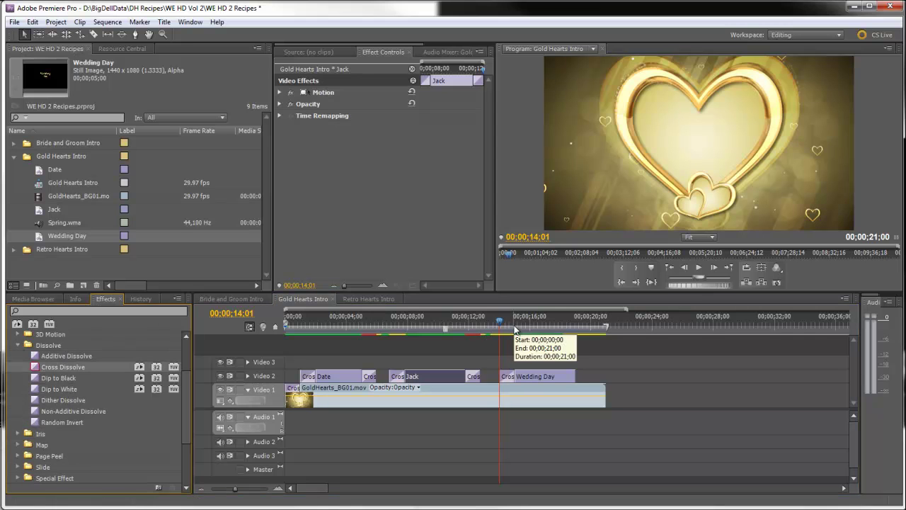
pyautogui.moveTo(505, 327); pyautogui.dragTo(564, 346)
# Step: Trim the background to end with Wedding Day and add Dip to Black to both clip ends
pyautogui.moveTo(605, 384); pyautogui.dragTo(574, 383)
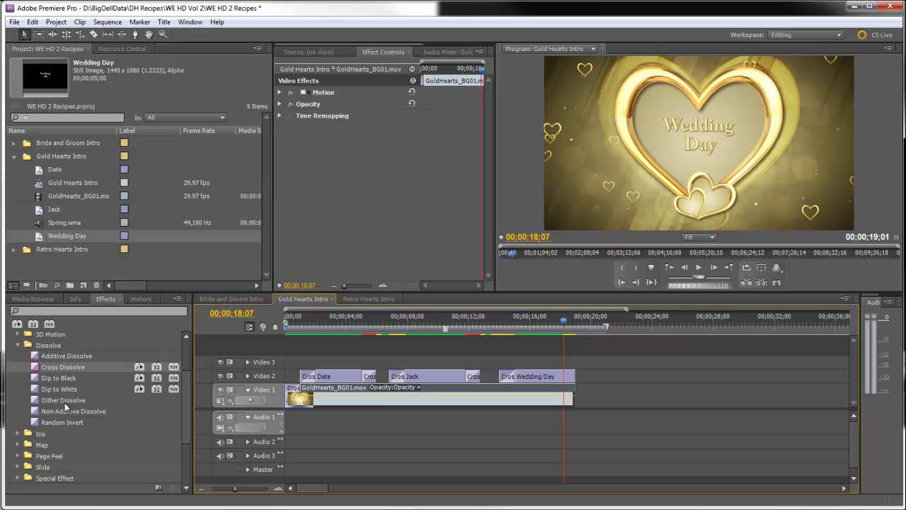
pyautogui.click(38, 379)
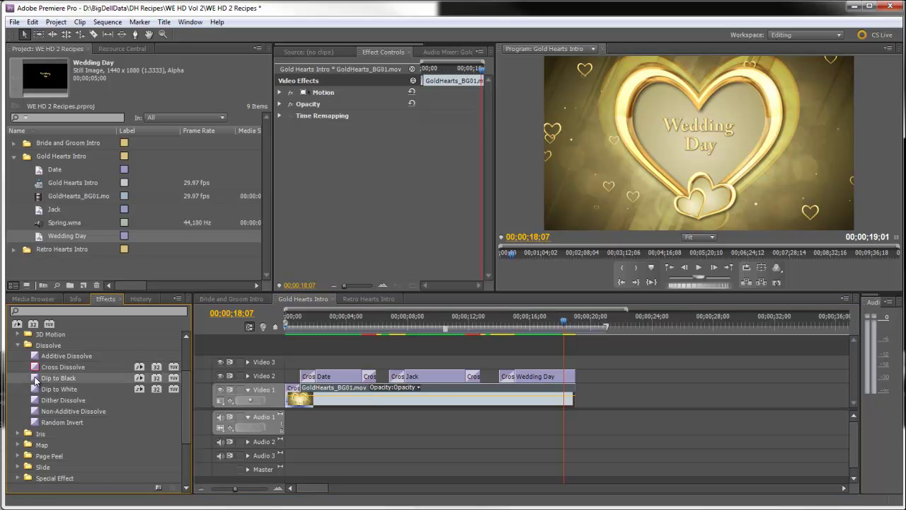
pyautogui.moveTo(36, 380); pyautogui.dragTo(570, 376)
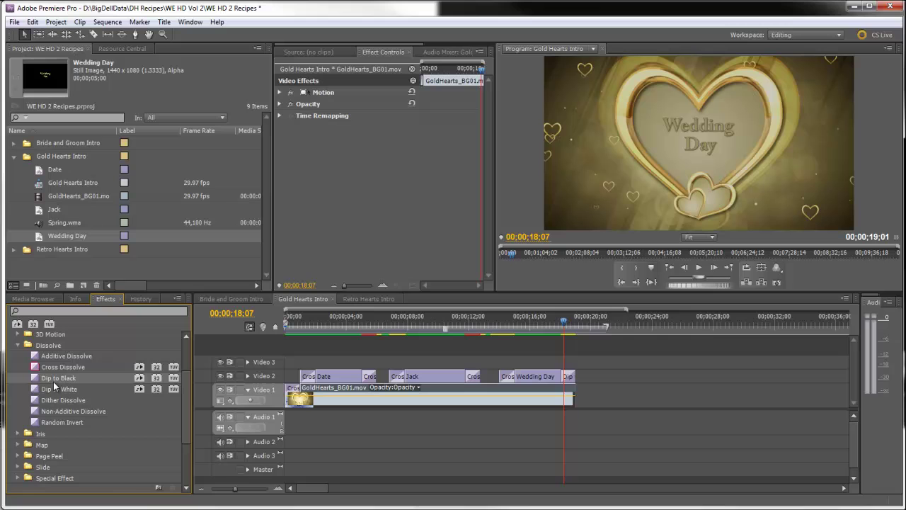
pyautogui.moveTo(35, 377); pyautogui.dragTo(571, 402)
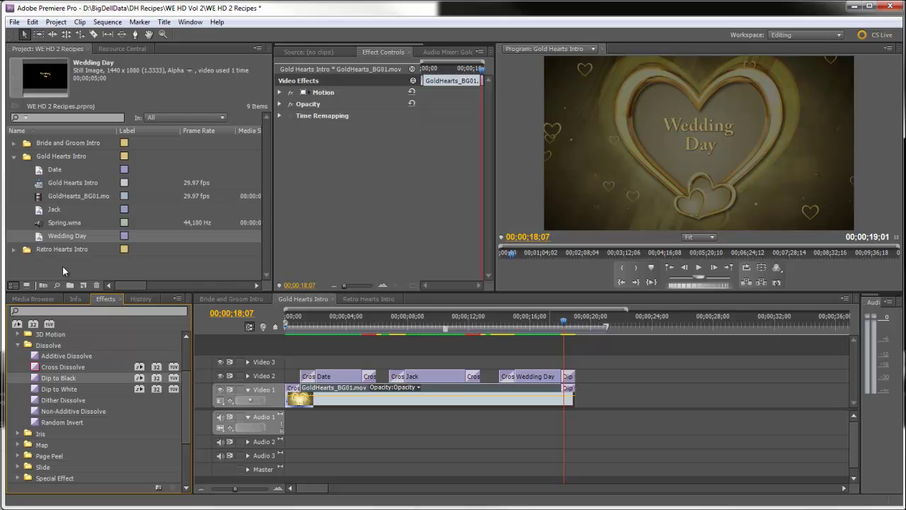
# Step: Put Spring.wma on Audio 1, trim it to the video's end, and park the playhead at 18;00
pyautogui.click(39, 223)
pyautogui.moveTo(38, 221); pyautogui.dragTo(281, 421)
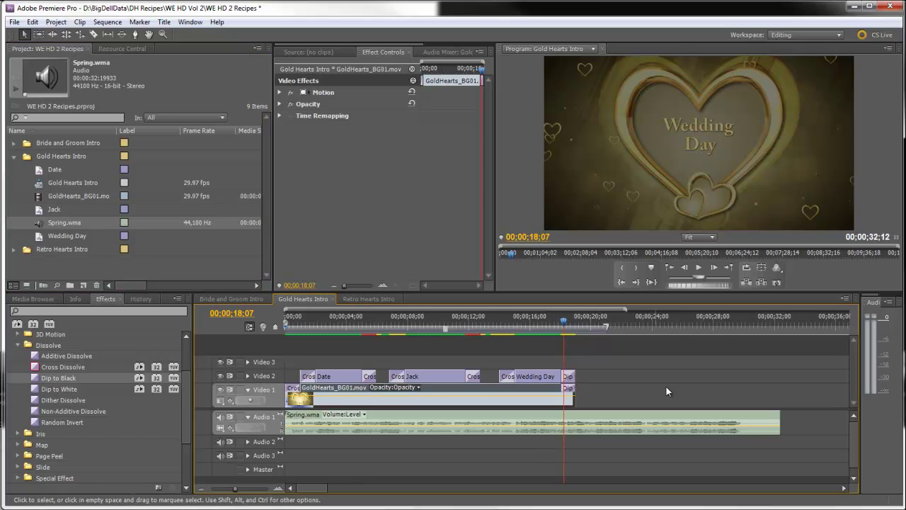
pyautogui.moveTo(779, 419); pyautogui.dragTo(575, 425)
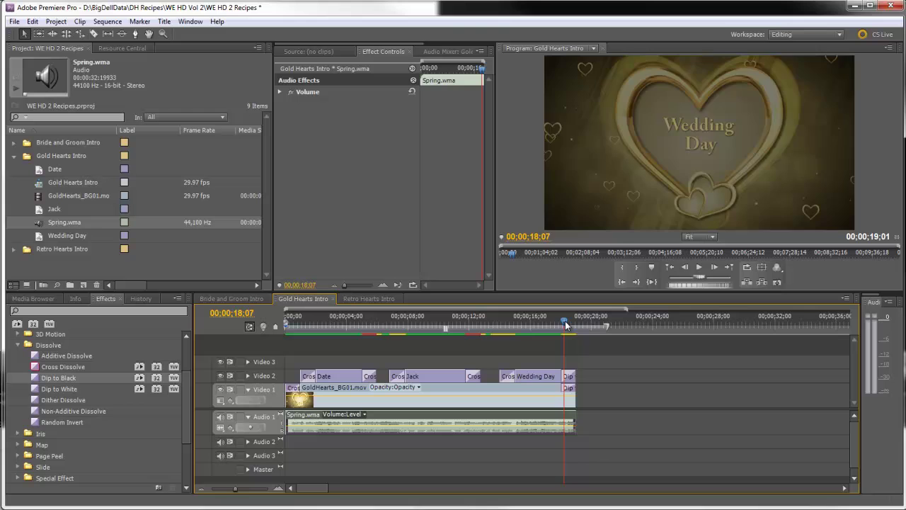
pyautogui.moveTo(565, 324); pyautogui.dragTo(561, 325)
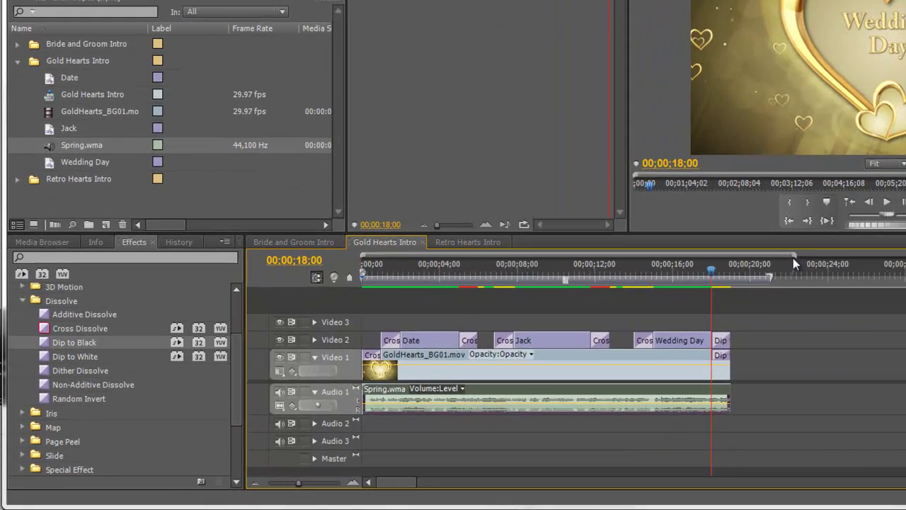
# Step: Zoom in and add Spring.wma volume keyframes at 18;00 and 19;00
pyautogui.press('=')
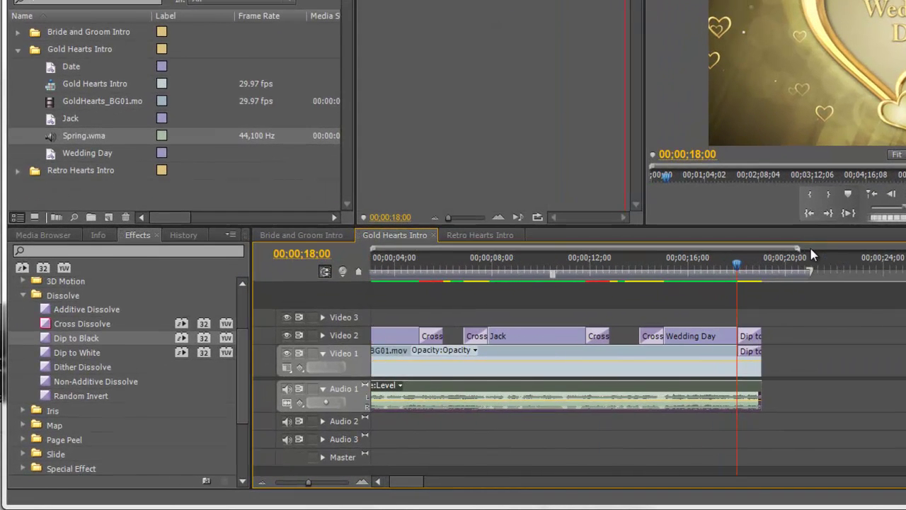
pyautogui.press('=')
pyautogui.press('=')
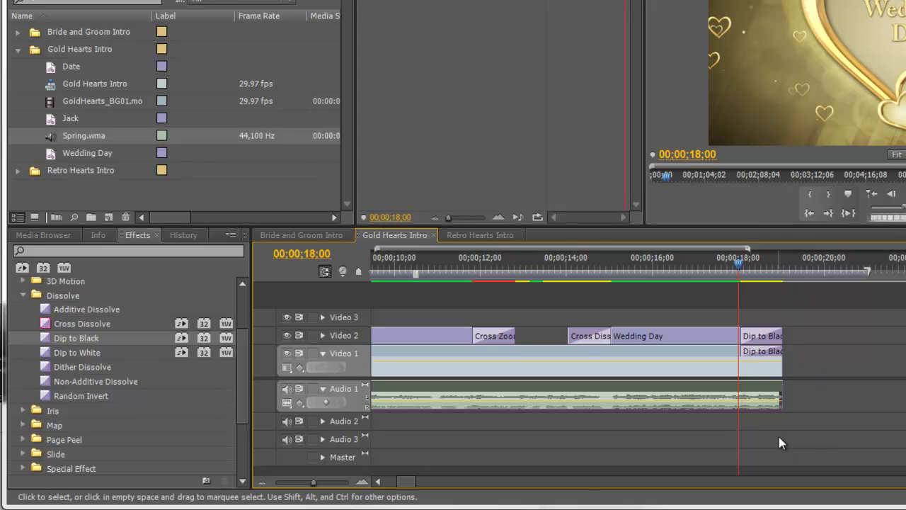
pyautogui.click(326, 403)
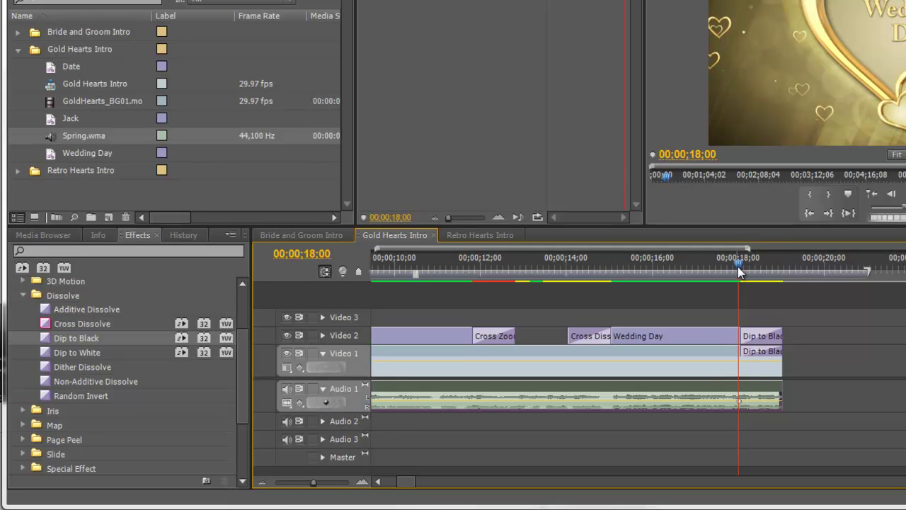
pyautogui.moveTo(739, 267); pyautogui.dragTo(782, 272)
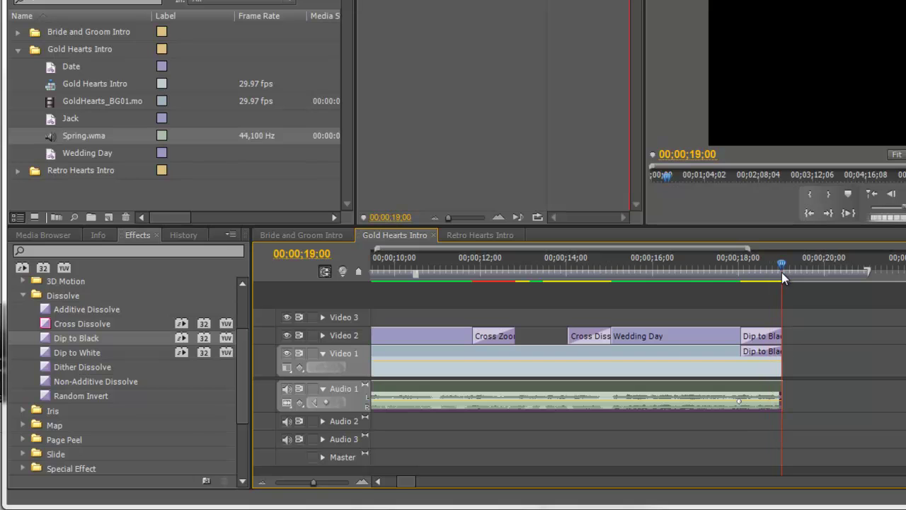
pyautogui.click(326, 403)
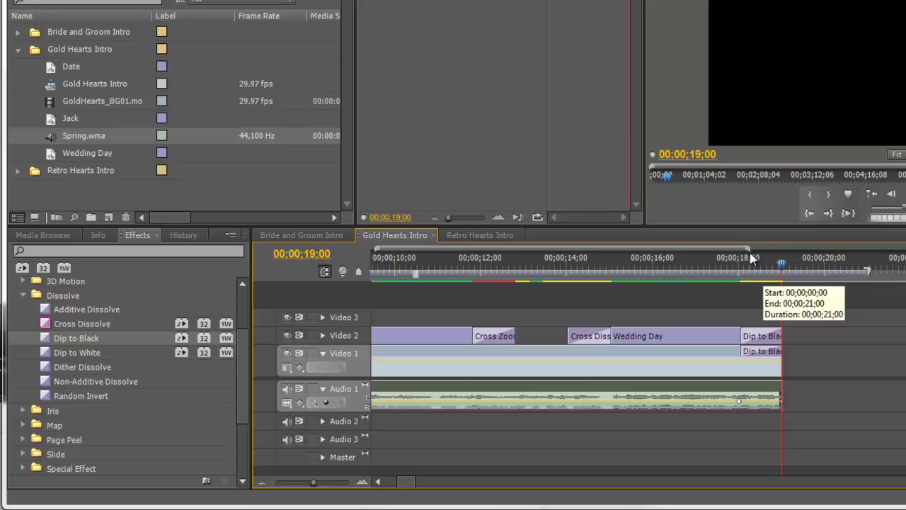
# Step: Pull the 19;00 volume keyframe down to -oo dB and play back the fade-out
pyautogui.moveTo(748, 250); pyautogui.dragTo(738, 245)
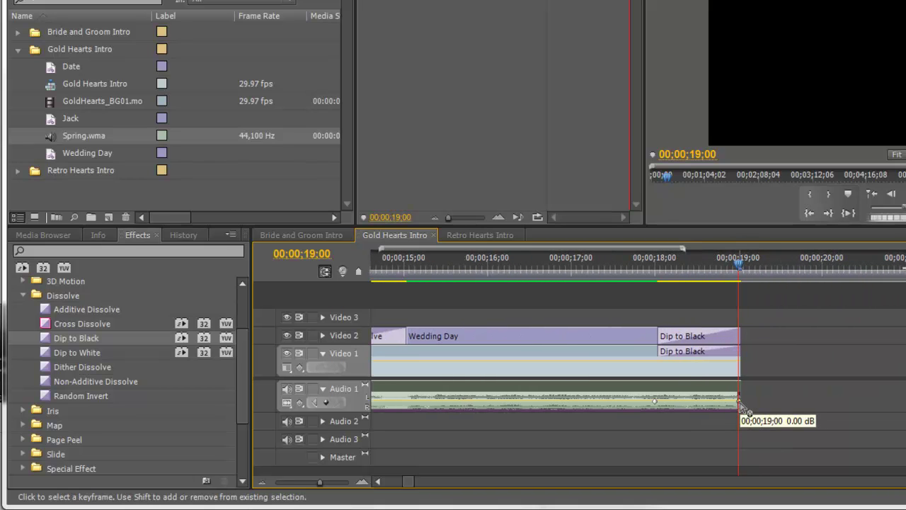
pyautogui.moveTo(739, 402); pyautogui.dragTo(742, 436)
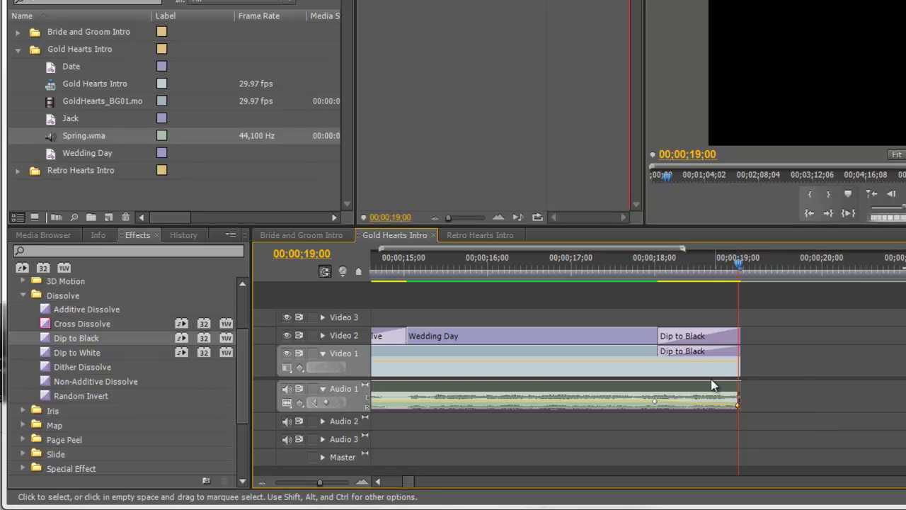
pyautogui.click(637, 265)
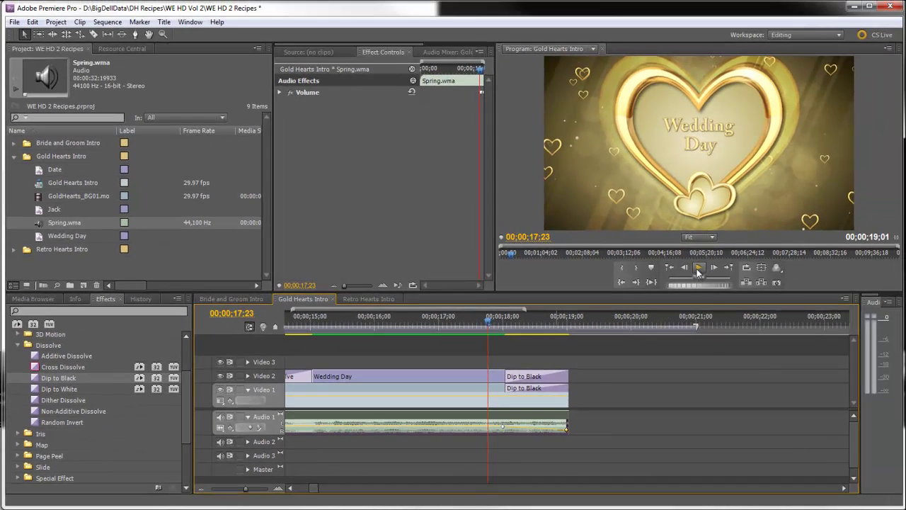
pyautogui.click(697, 269)
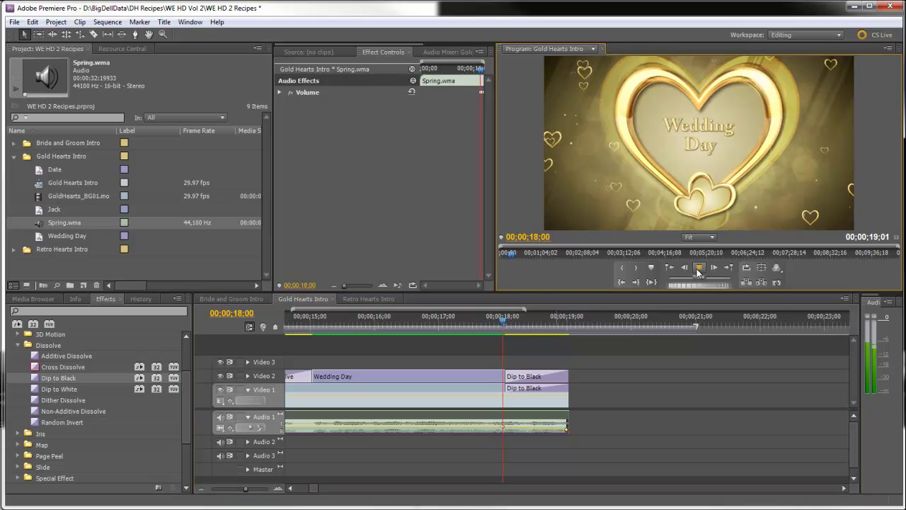